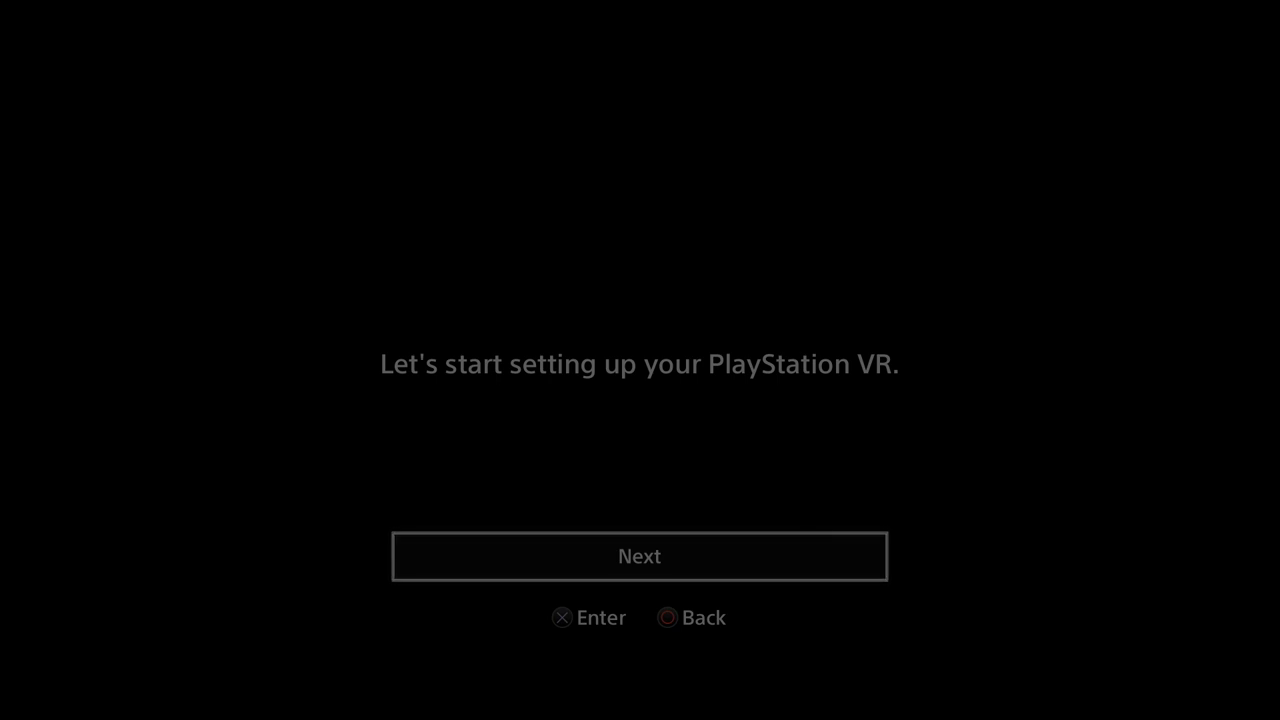
# Step: Begin the PlayStation VR setup and accept the camera position with the face aligned in the frame
pyautogui.press('Return')
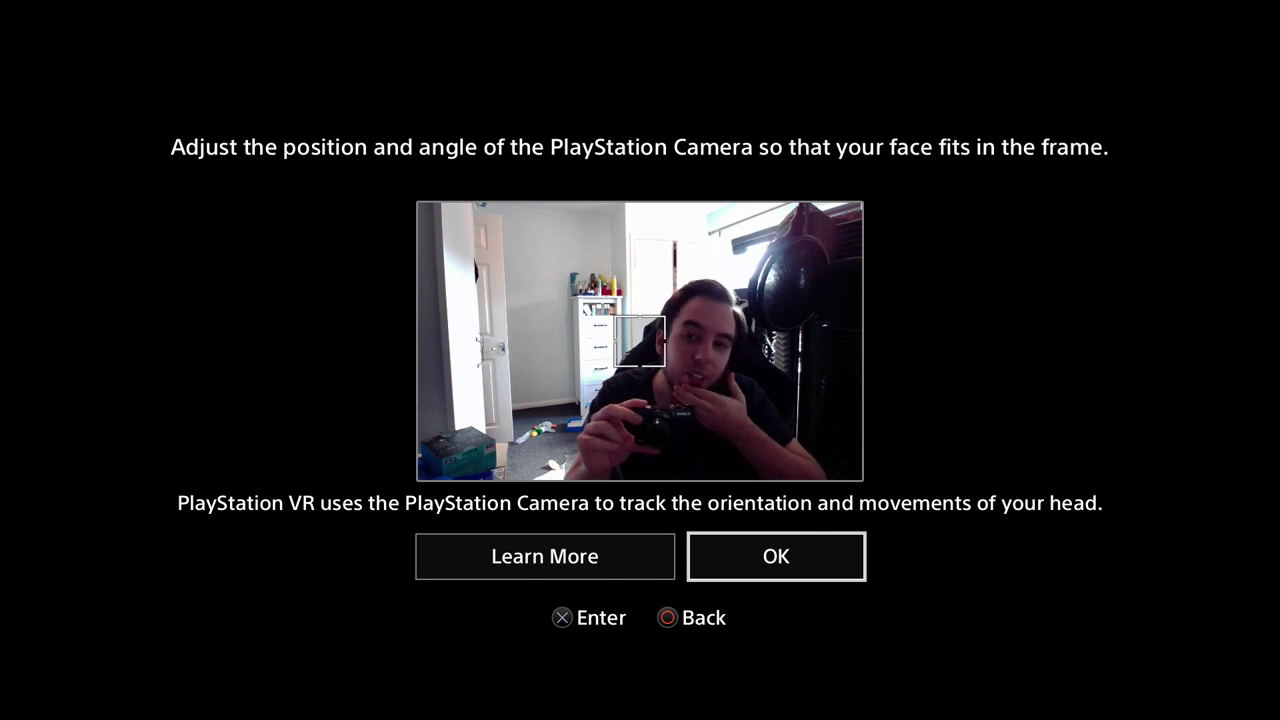
pyautogui.press('Left')
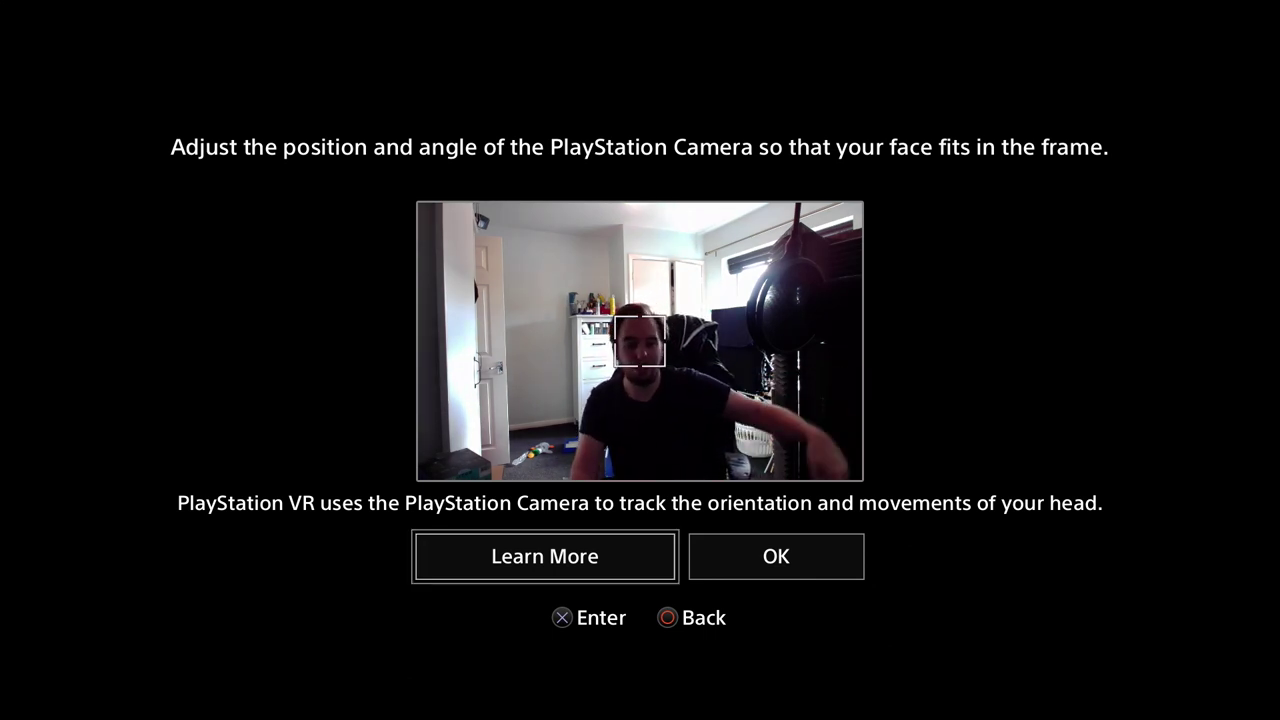
pyautogui.press('Right')
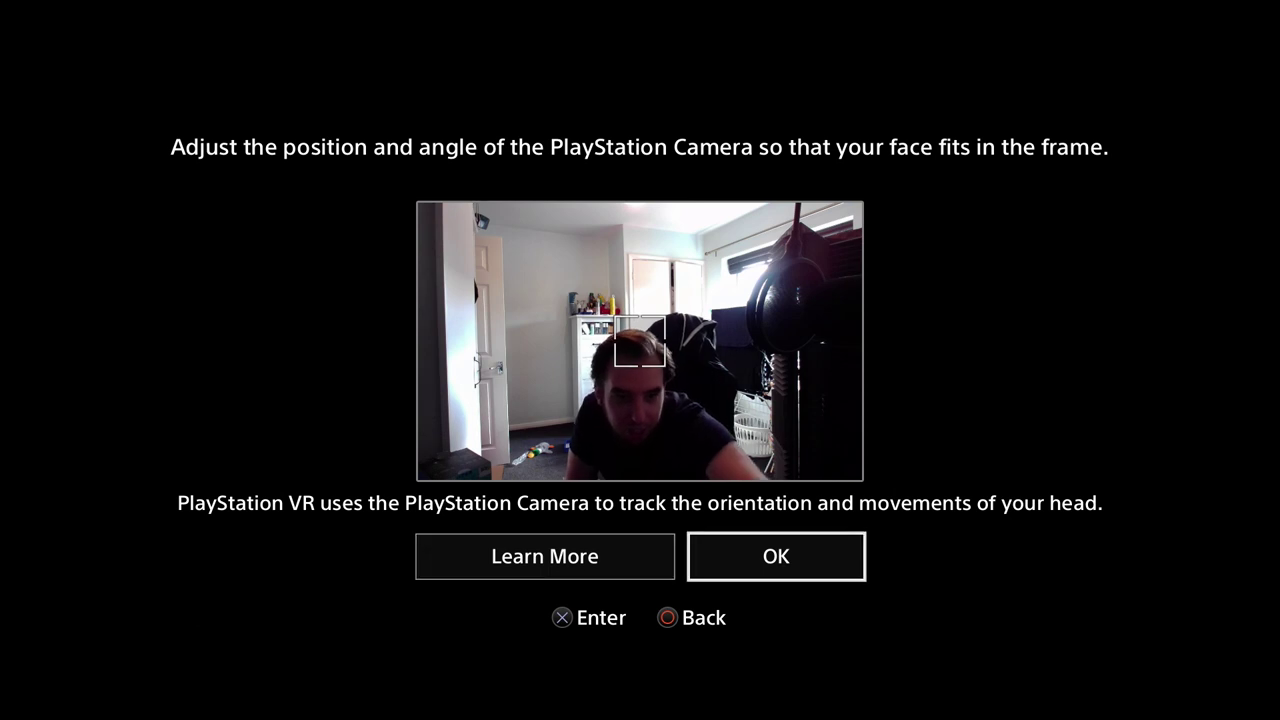
pyautogui.press('Return')
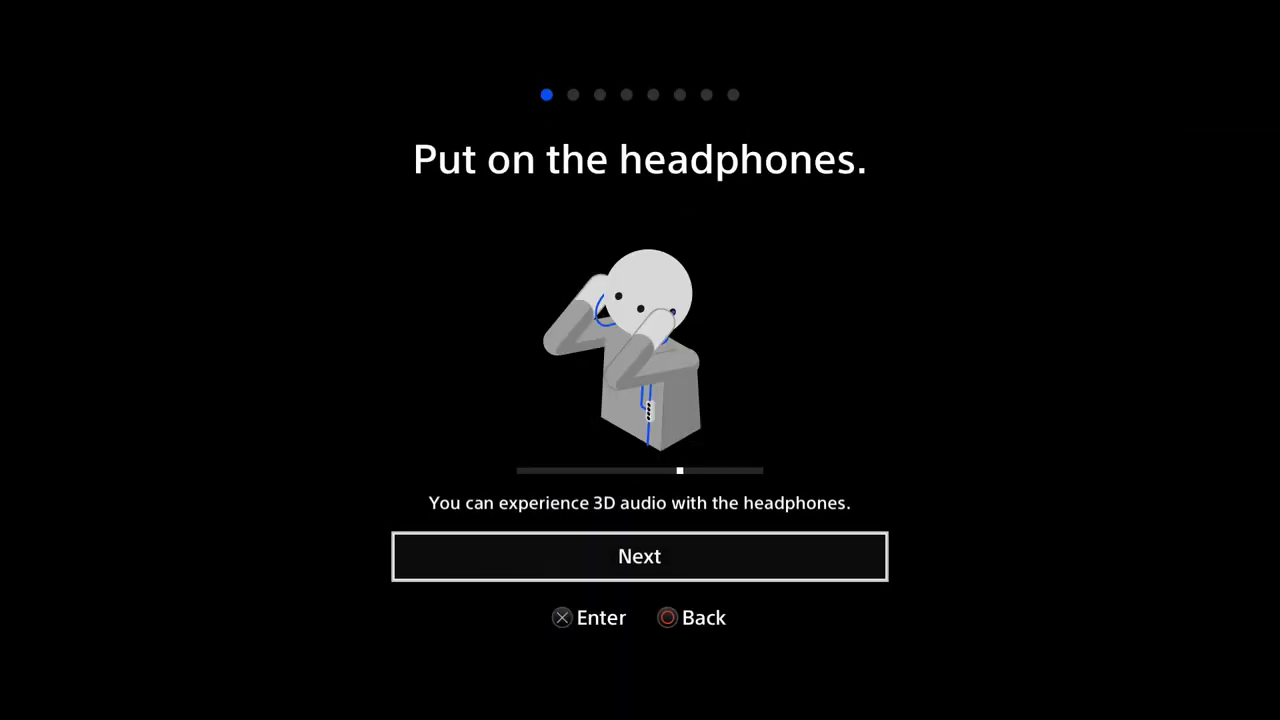
# Step: Complete the headphone and headset fitting guide, confirming that everything is clear in the headset
pyautogui.press('Return')
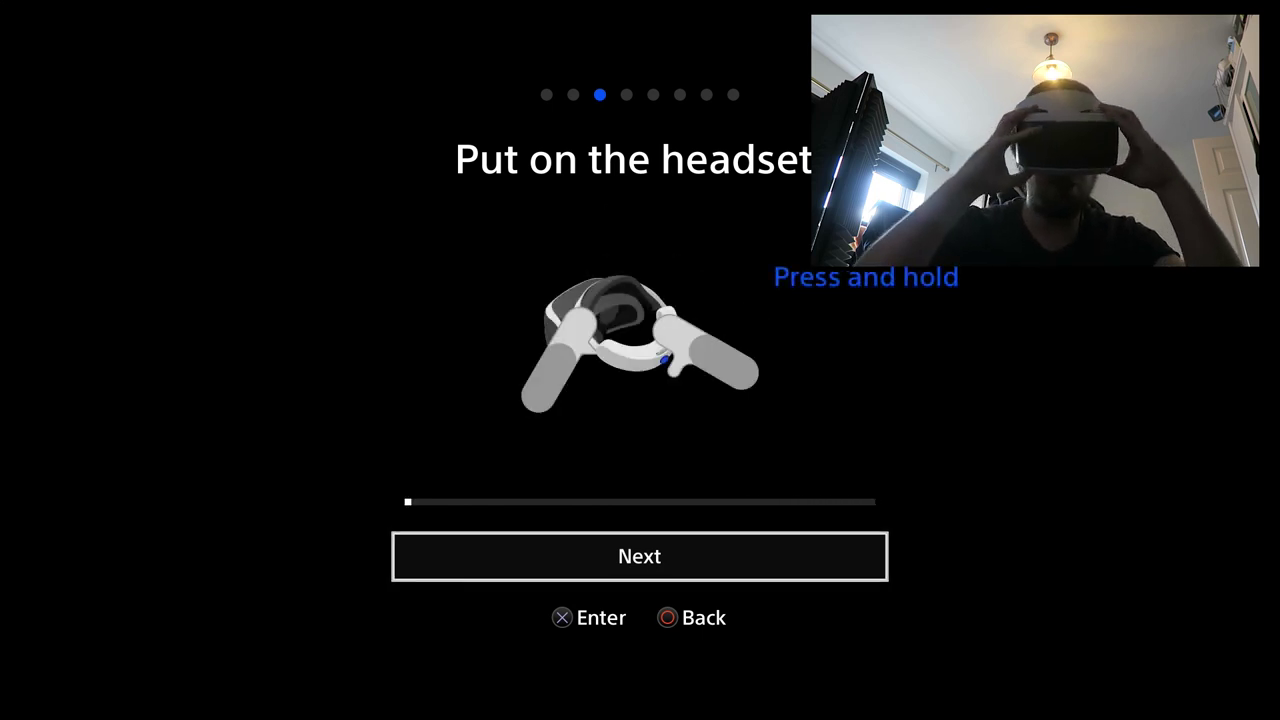
pyautogui.press('Return')
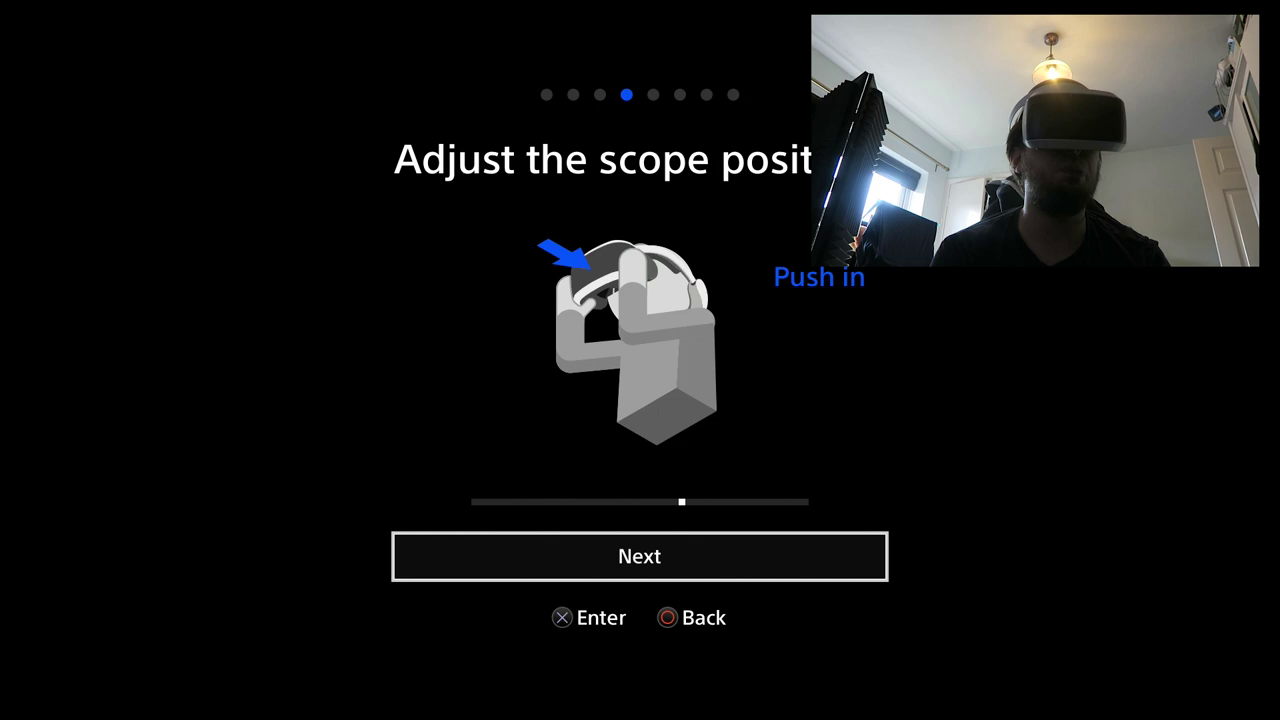
pyautogui.press('Return')
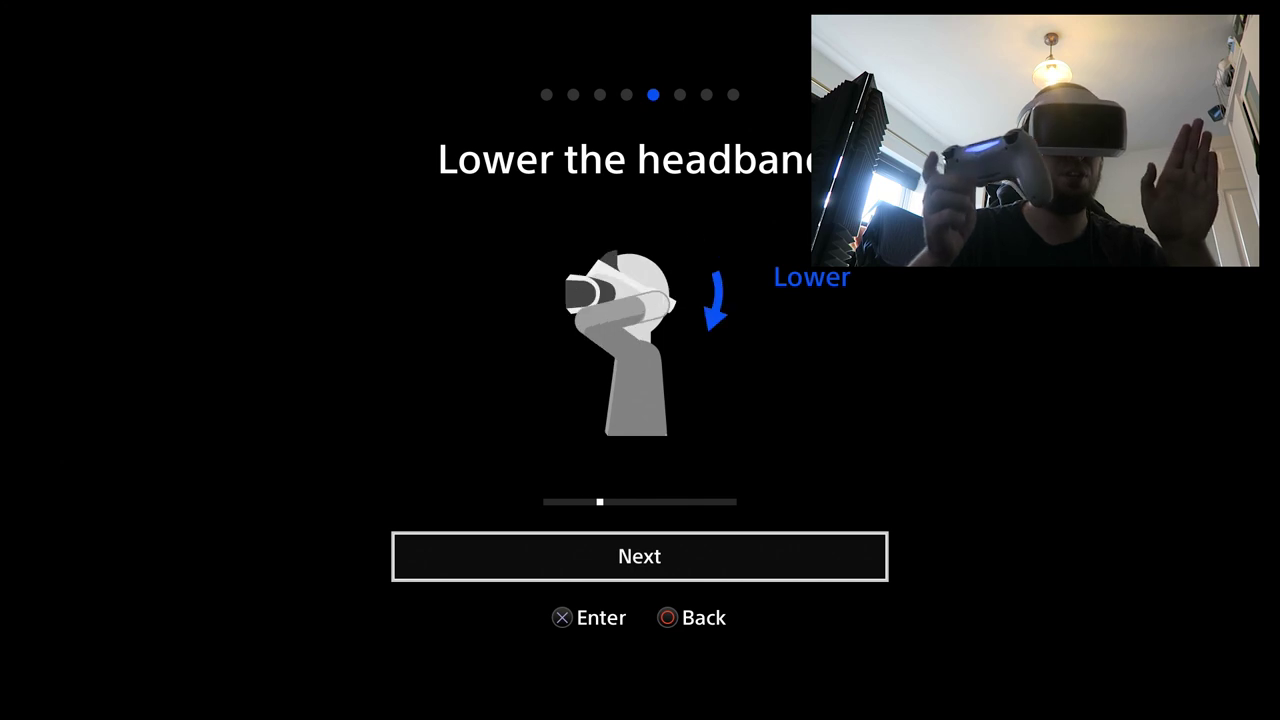
pyautogui.press('Return')
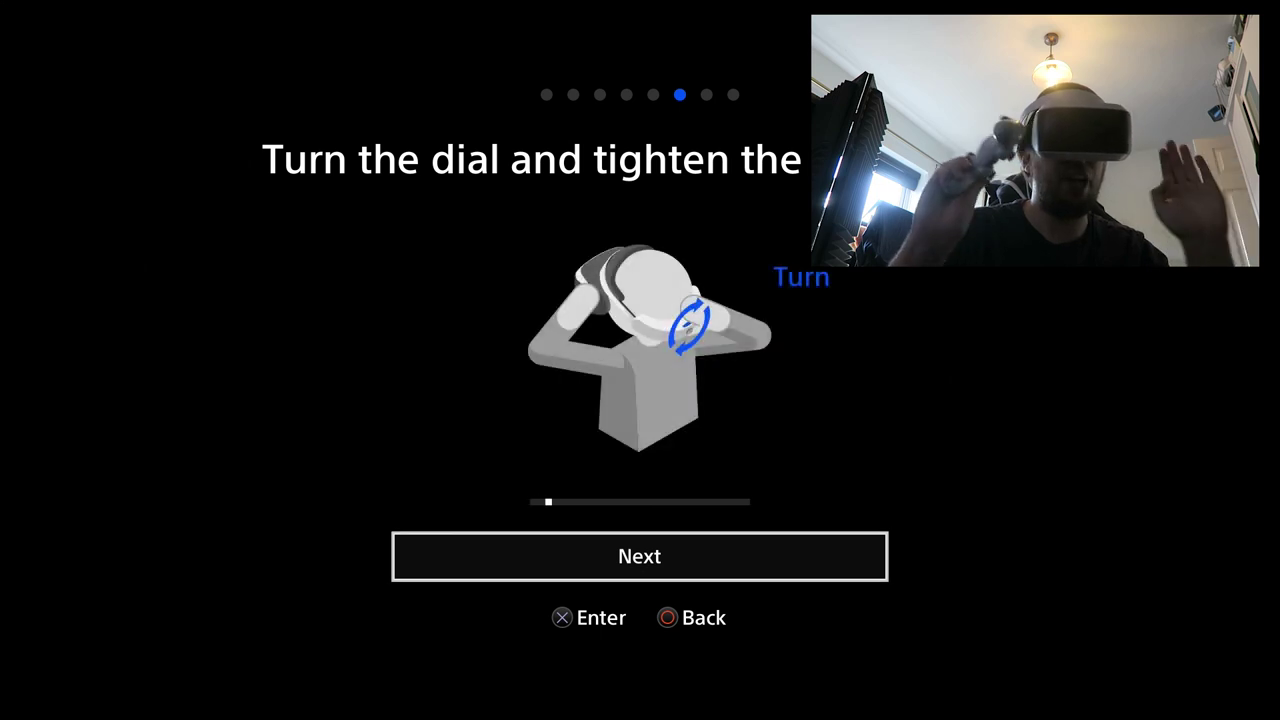
pyautogui.press('Return')
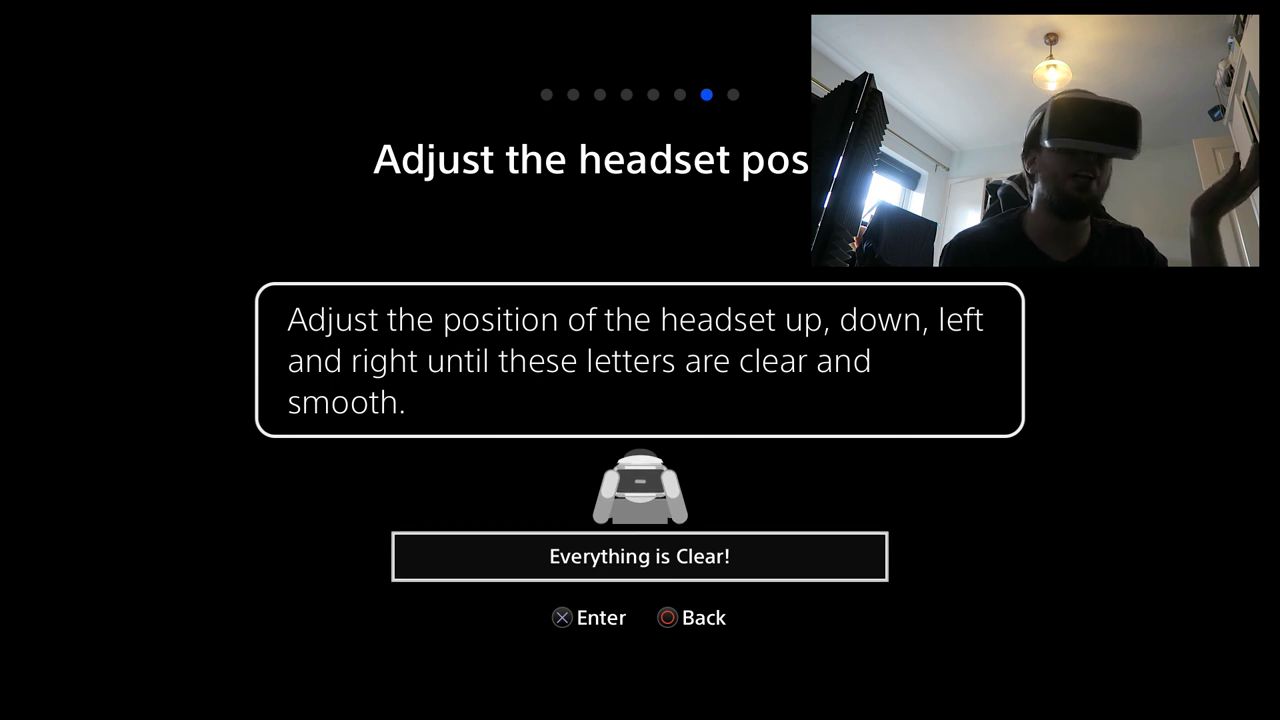
pyautogui.press('Return')
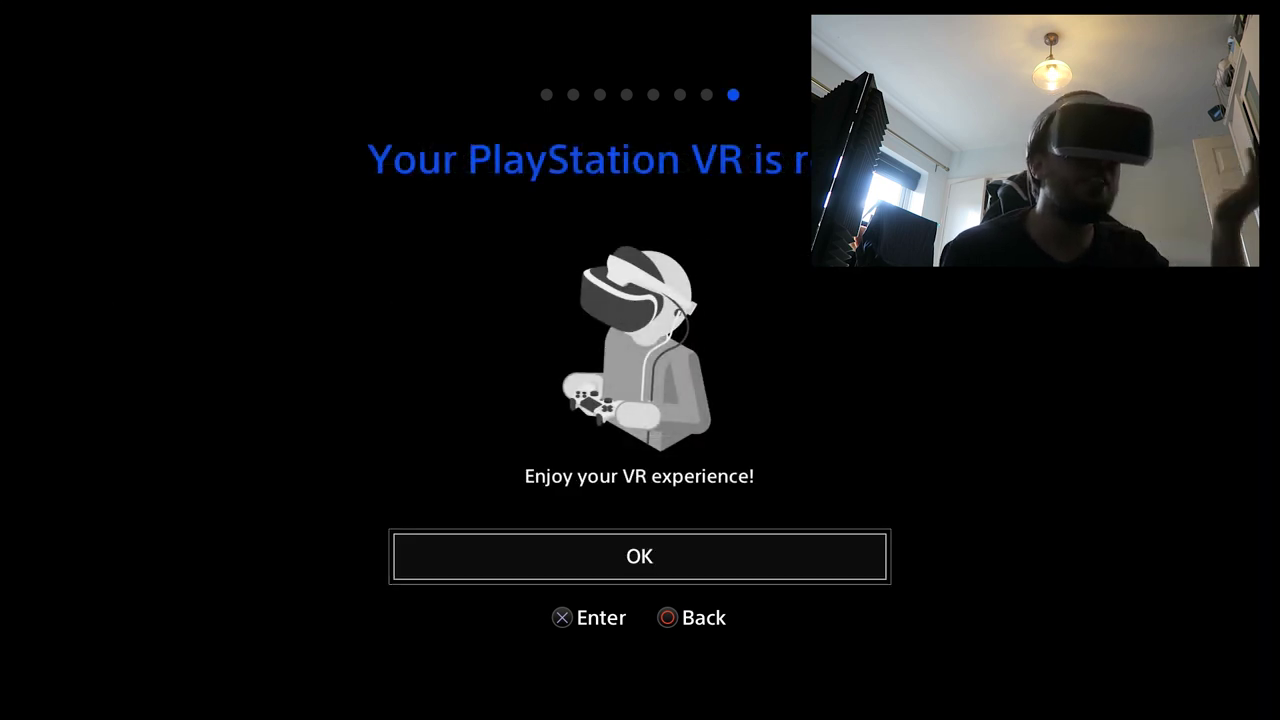
pyautogui.press('Return')
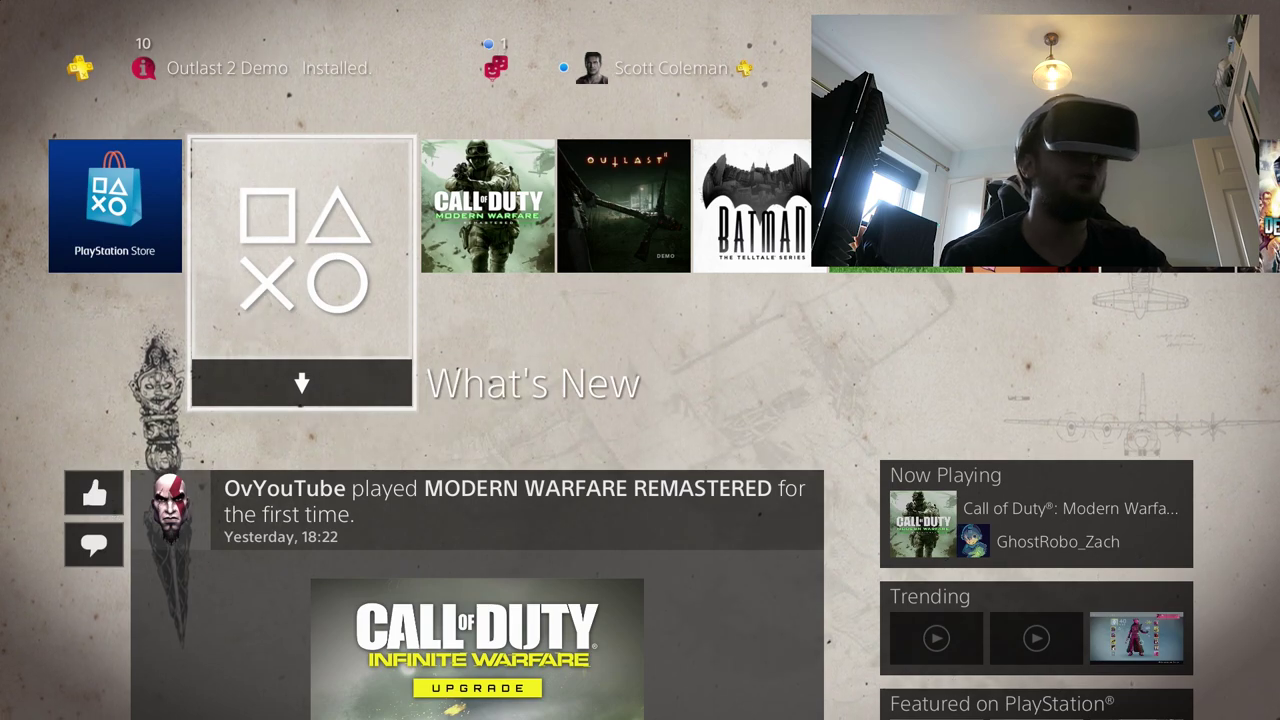
# Step: Browse the row of games on the home screen, looking through titles between Outlast 2 Demo and PlayStation Now
pyautogui.press('Right')
pyautogui.press('Right')
pyautogui.press('Right')
pyautogui.press('Right')
pyautogui.press('Right')
pyautogui.press('Right')
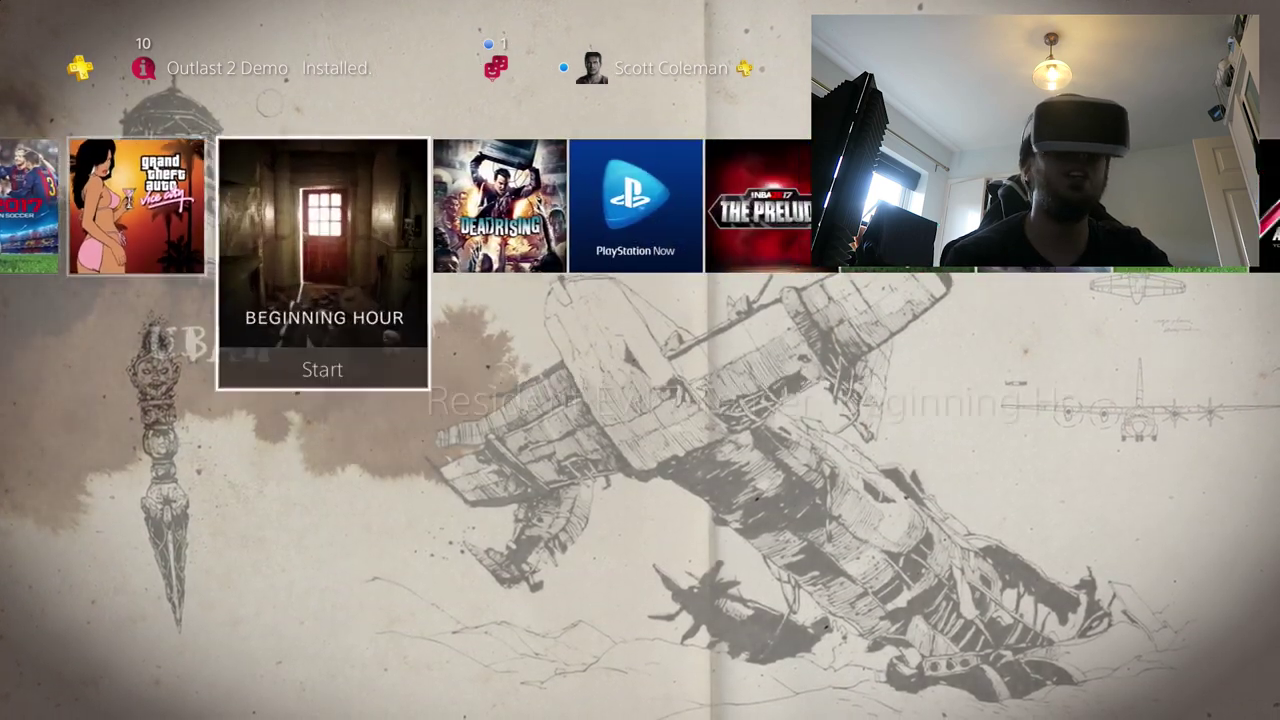
pyautogui.press('Right')
pyautogui.press('Right')
pyautogui.press('Right')
pyautogui.press('Left')
pyautogui.press('Left')
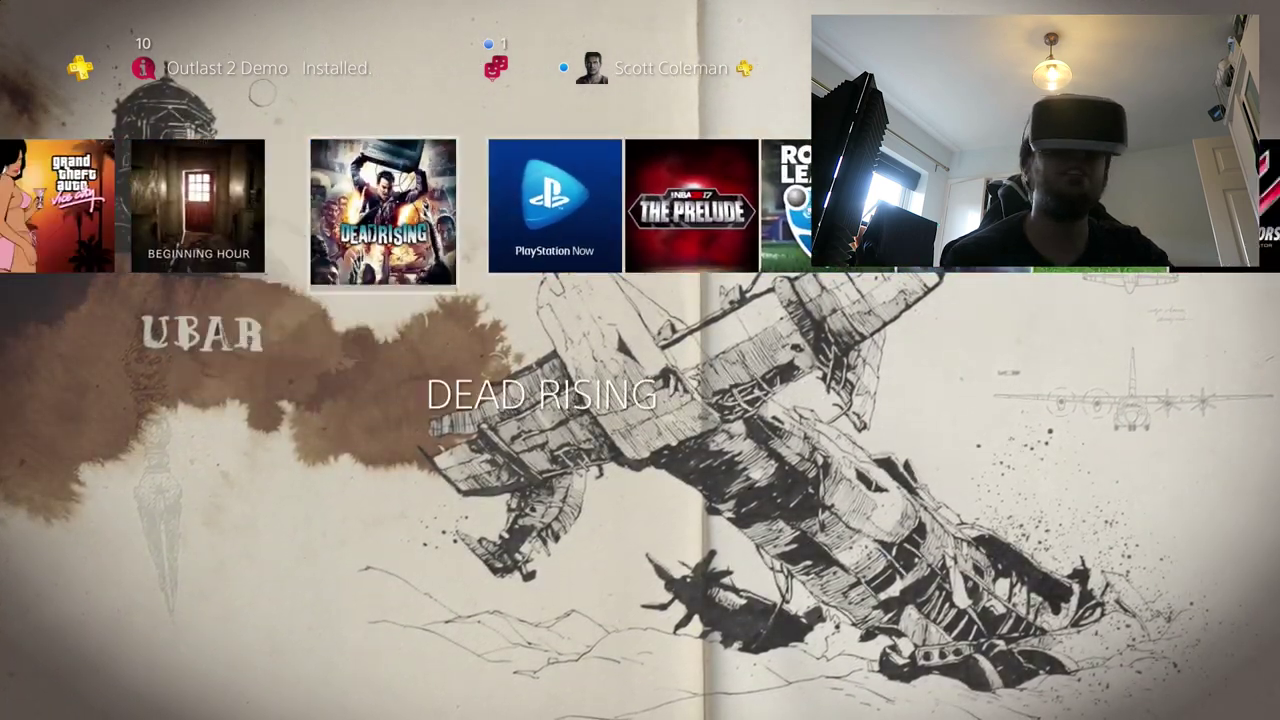
pyautogui.press('Left')
pyautogui.press('Left')
pyautogui.press('Left')
pyautogui.press('Left')
pyautogui.press('Left')
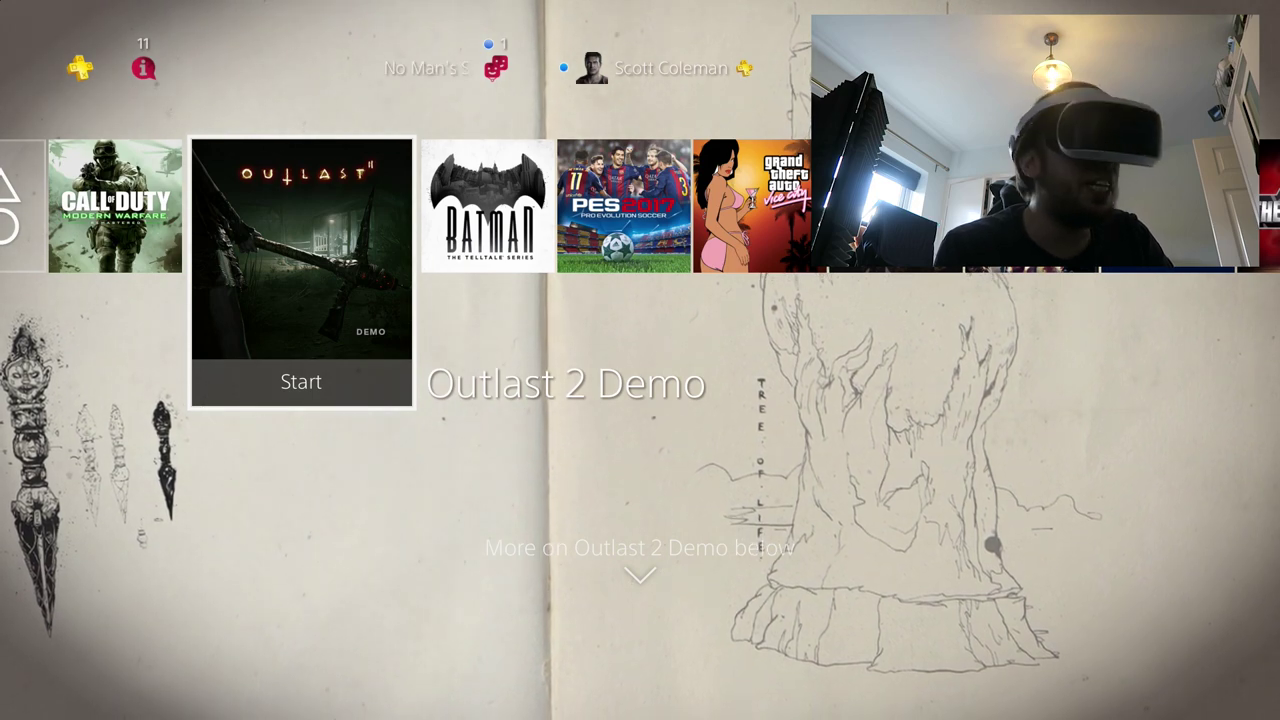
pyautogui.press('Right')
pyautogui.press('Right')
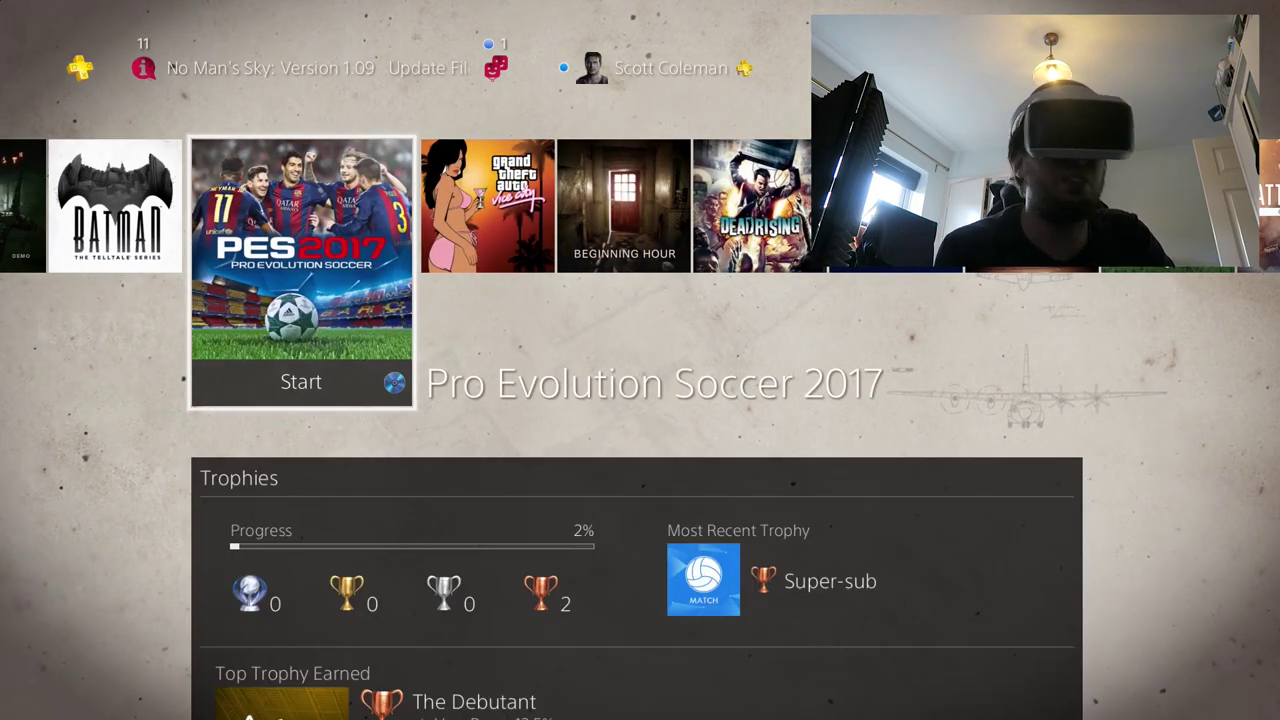
pyautogui.press('Left')
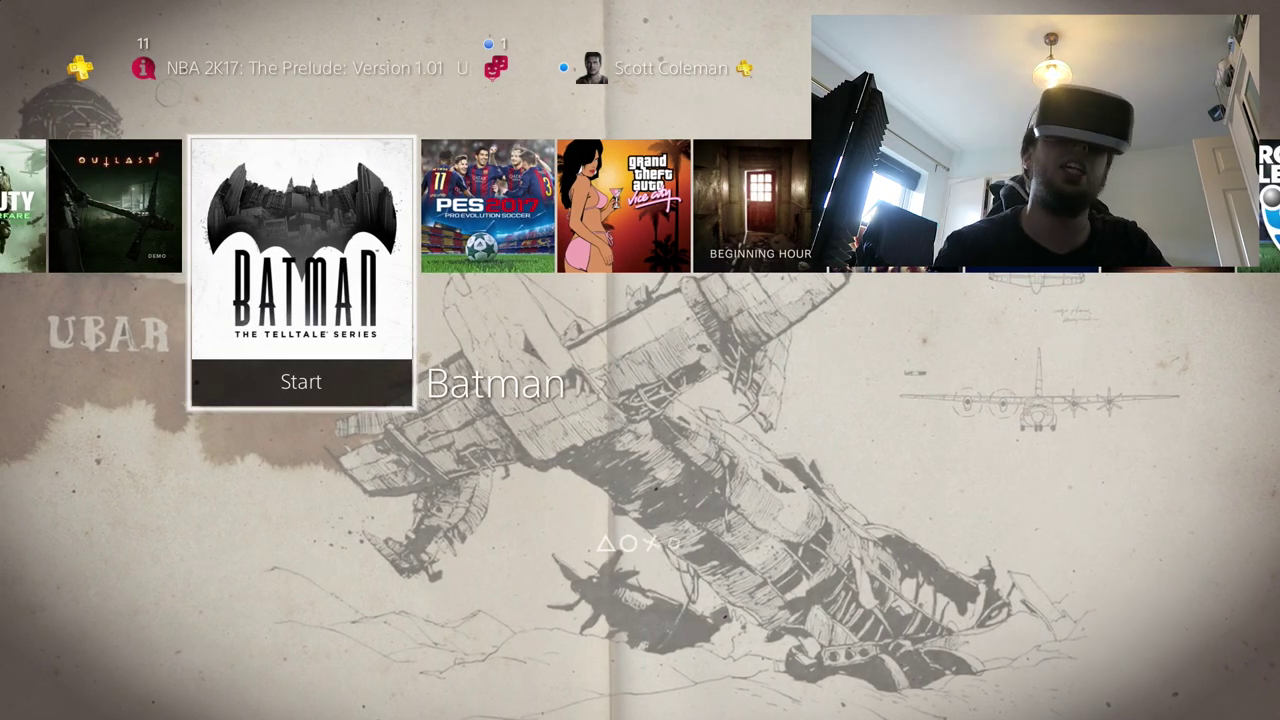